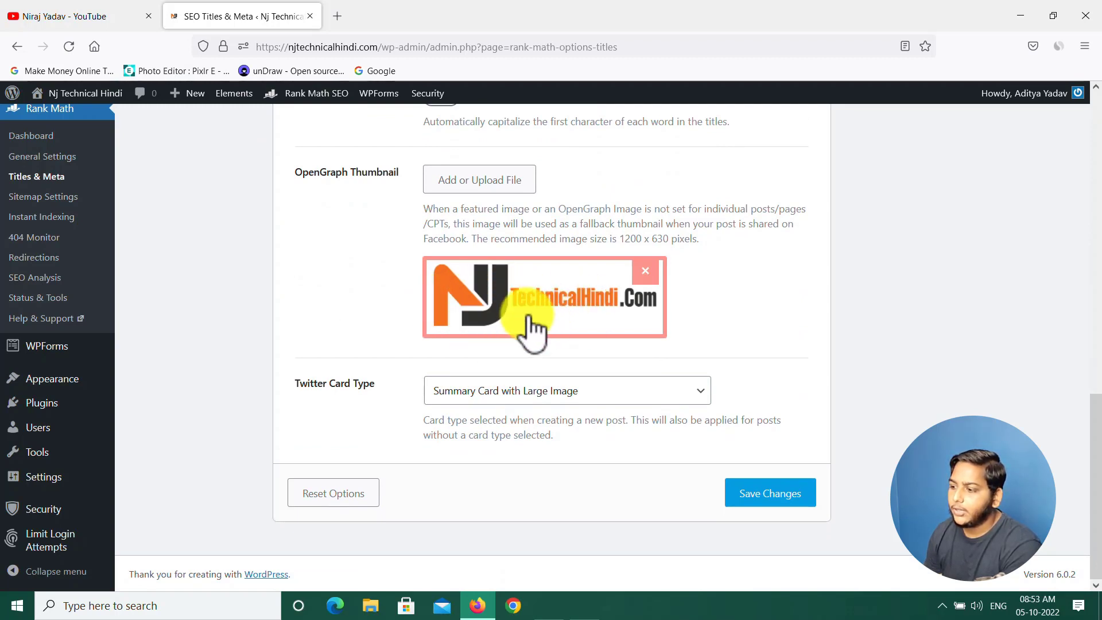
Open the Homepage section, review its meta description and Facebook sharing fields, and save the settings
{"action": "scroll", "coordinate": [857, 523], "scroll_direction": "up", "scroll_amount": 15}
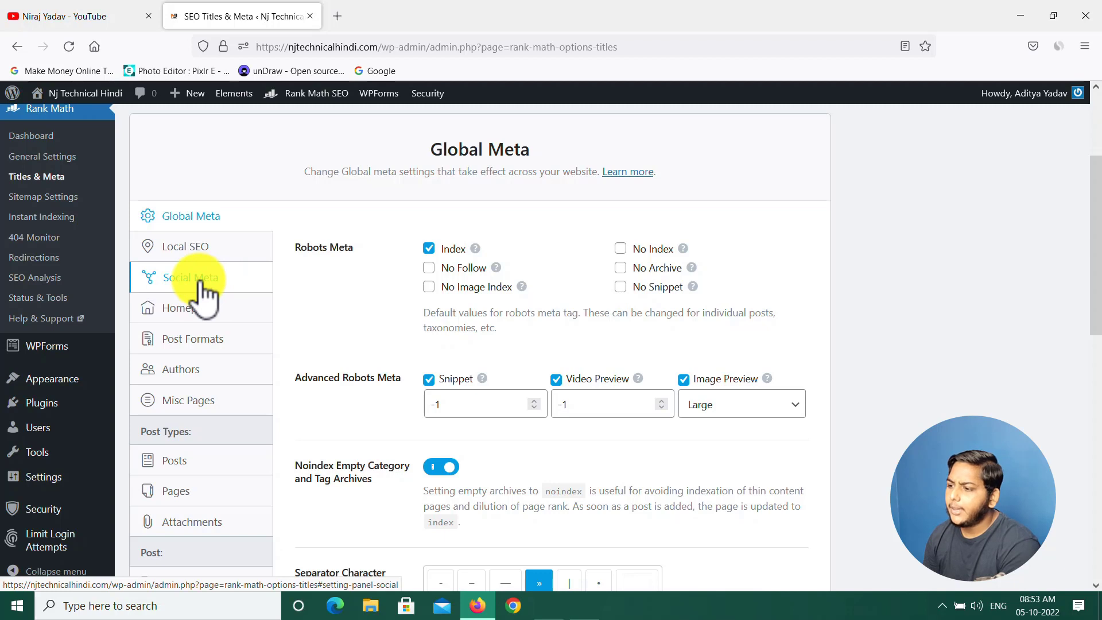
{"action": "left_click", "coordinate": [178, 312]}
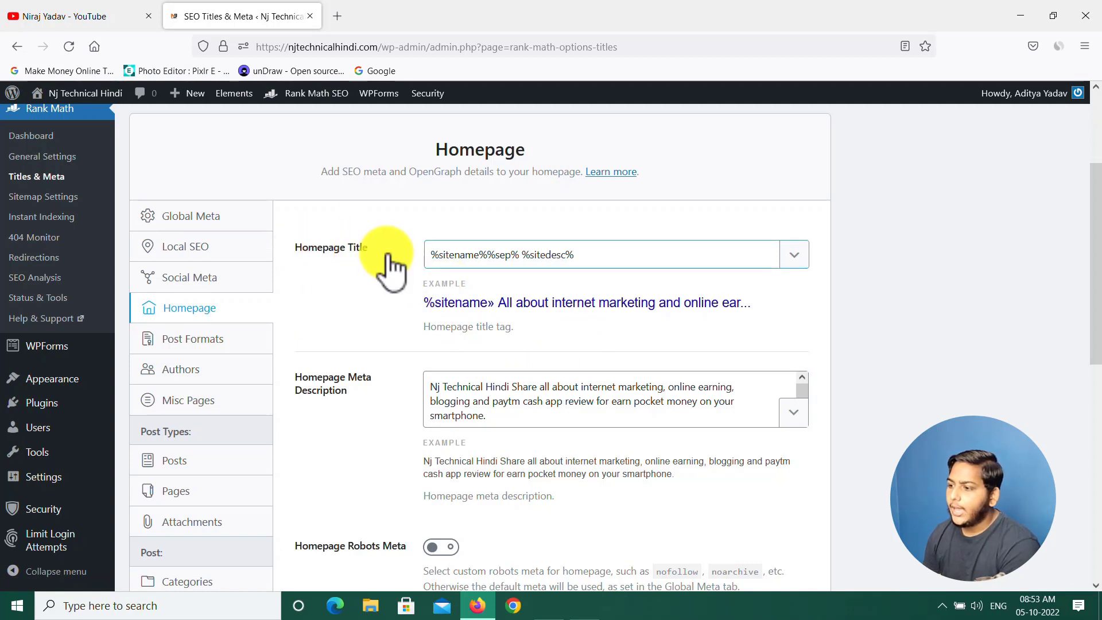
{"action": "left_click_drag", "start_coordinate": [499, 414], "coordinate": [430, 385]}
{"action": "left_click", "coordinate": [516, 415]}
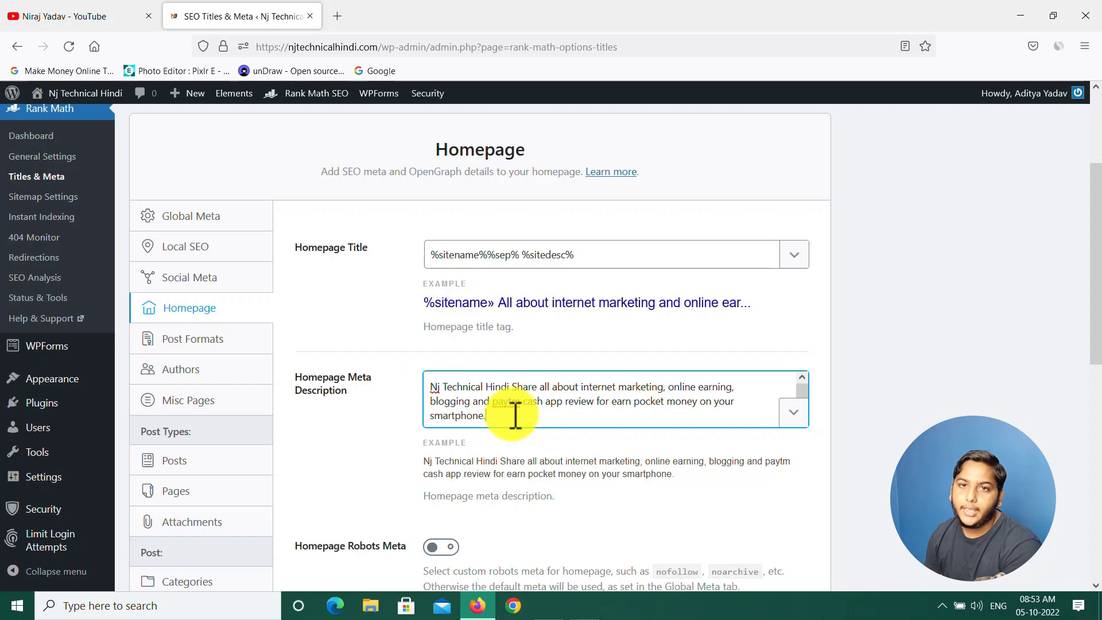
{"action": "scroll", "coordinate": [508, 452], "scroll_direction": "down", "scroll_amount": 3}
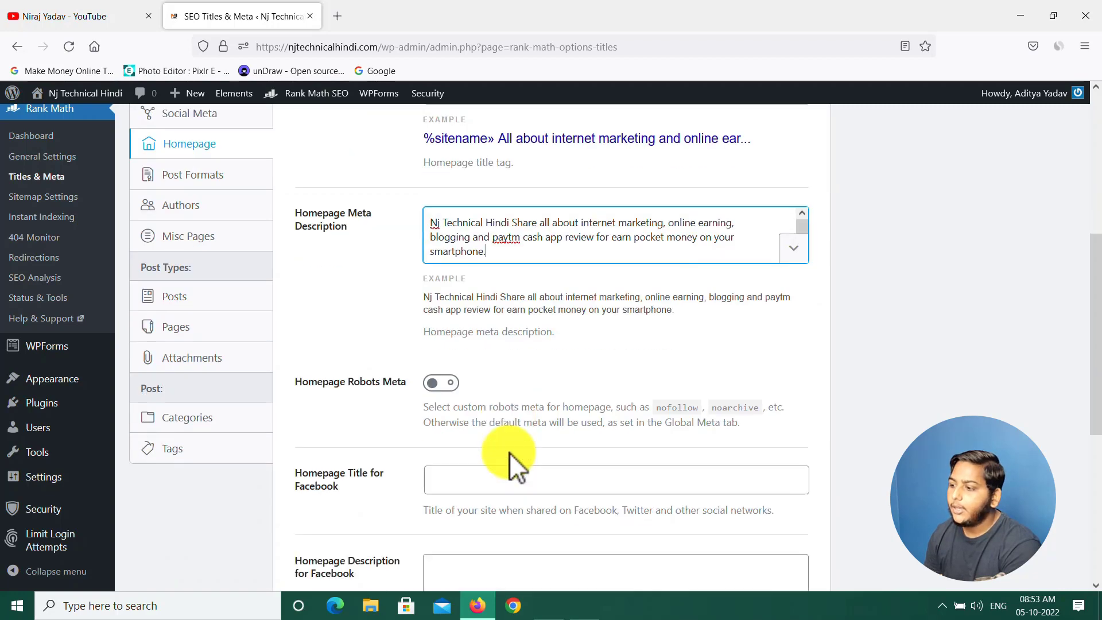
{"action": "scroll", "coordinate": [508, 452], "scroll_direction": "down", "scroll_amount": 6}
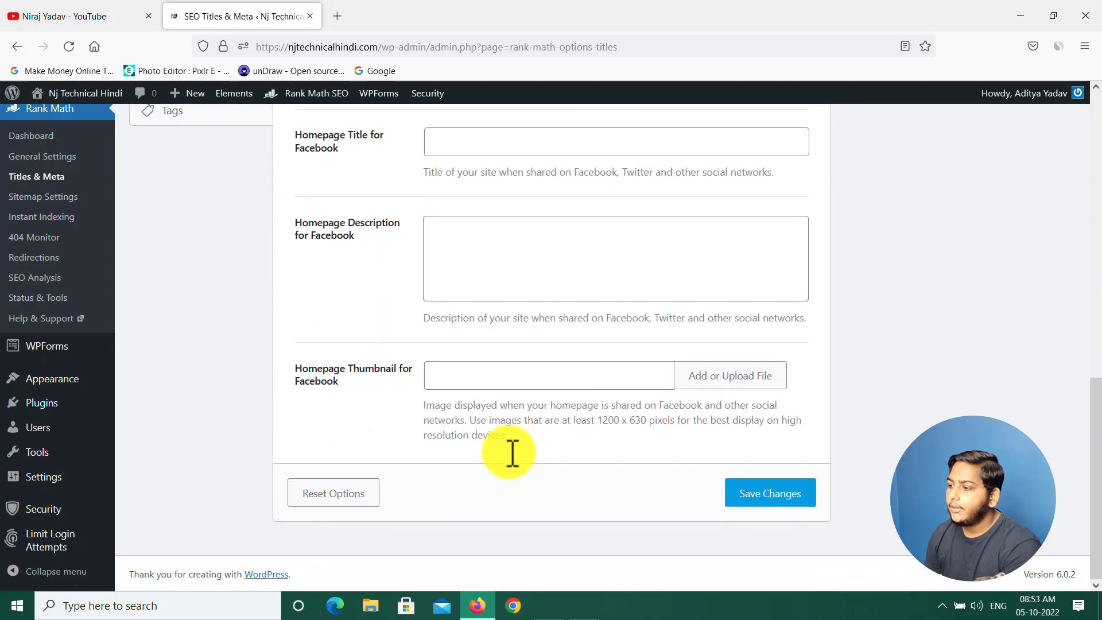
{"action": "scroll", "coordinate": [486, 362], "scroll_direction": "up", "scroll_amount": 3}
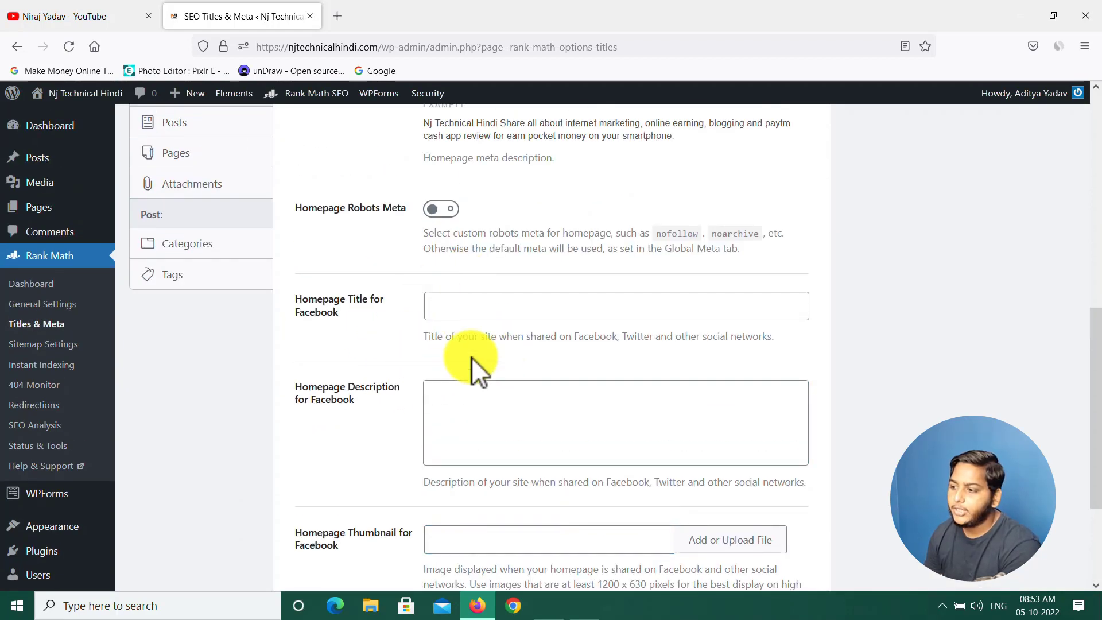
{"action": "scroll", "coordinate": [476, 367], "scroll_direction": "down", "scroll_amount": 3}
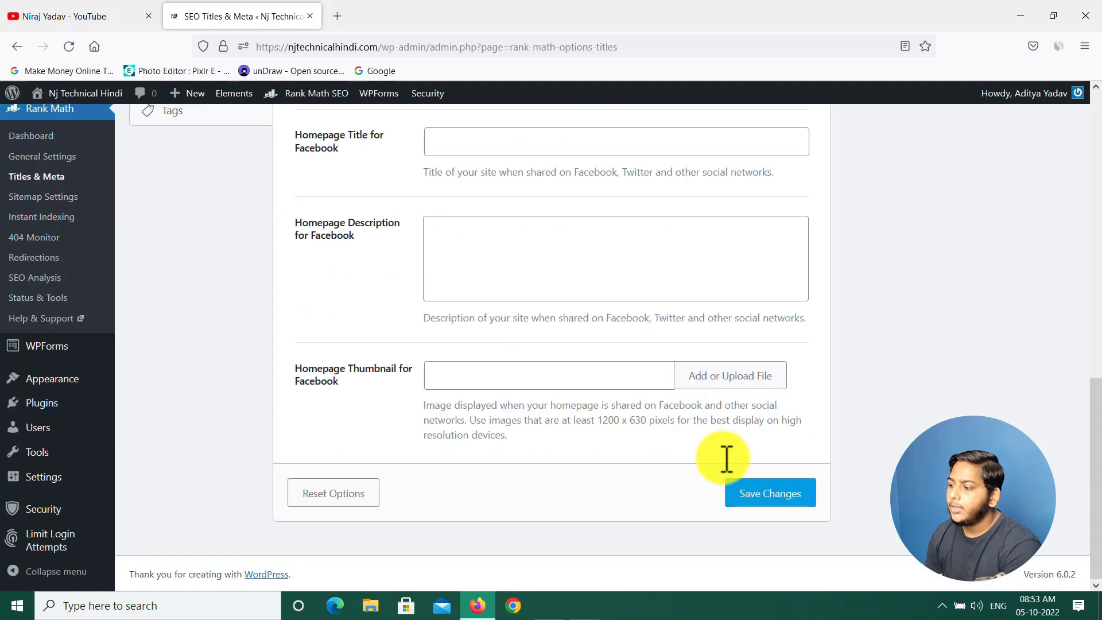
{"action": "left_click", "coordinate": [759, 499]}
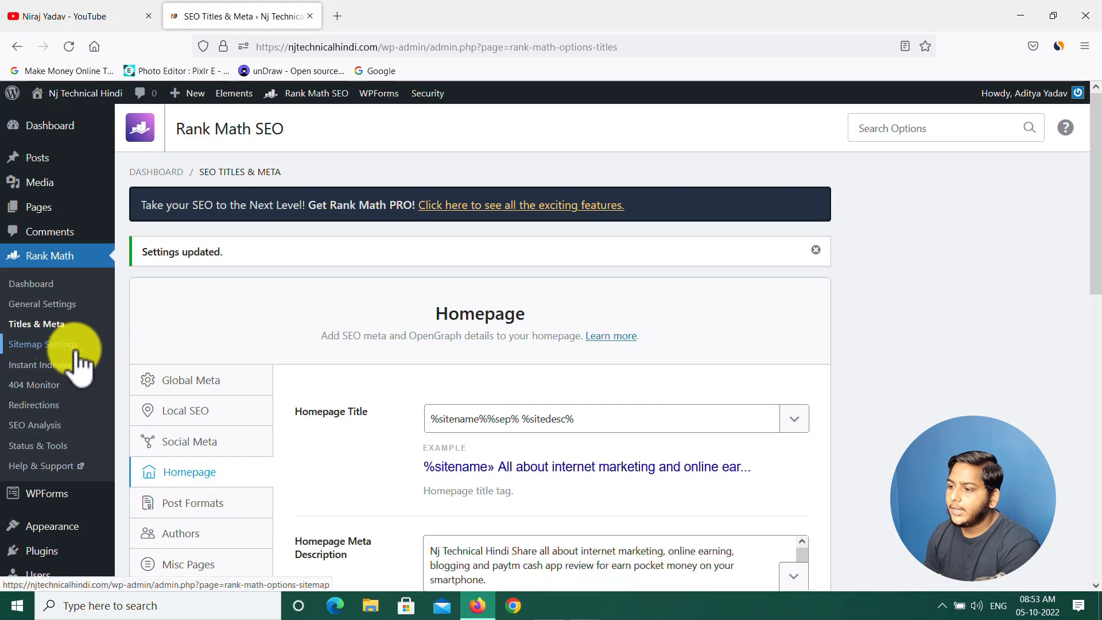
In the Post Formats section, replace the Format Archive Titles template with the Post Title variable %title%
{"action": "scroll", "coordinate": [272, 476], "scroll_direction": "down", "scroll_amount": 3}
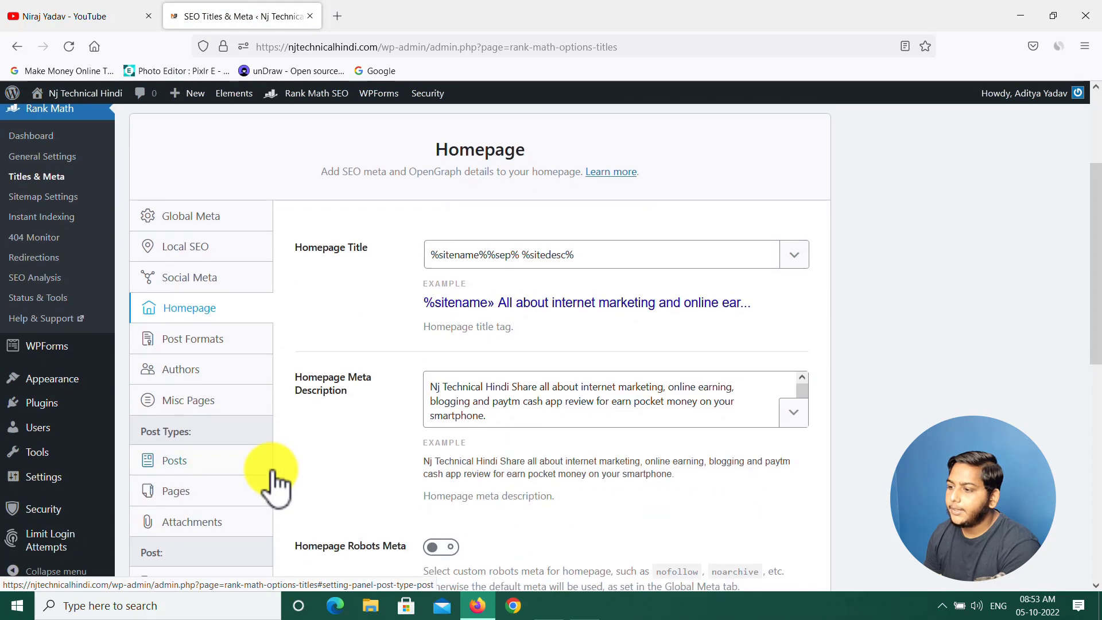
{"action": "left_click", "coordinate": [195, 340]}
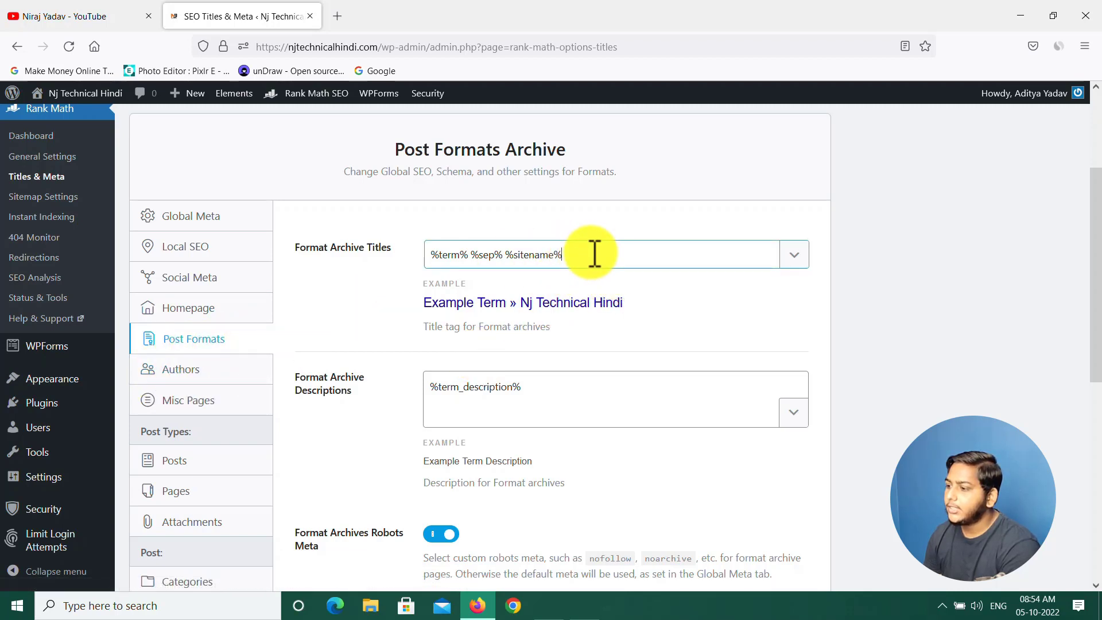
{"action": "left_click_drag", "start_coordinate": [594, 254], "coordinate": [310, 274]}
{"action": "key", "text": "BackSpace"}
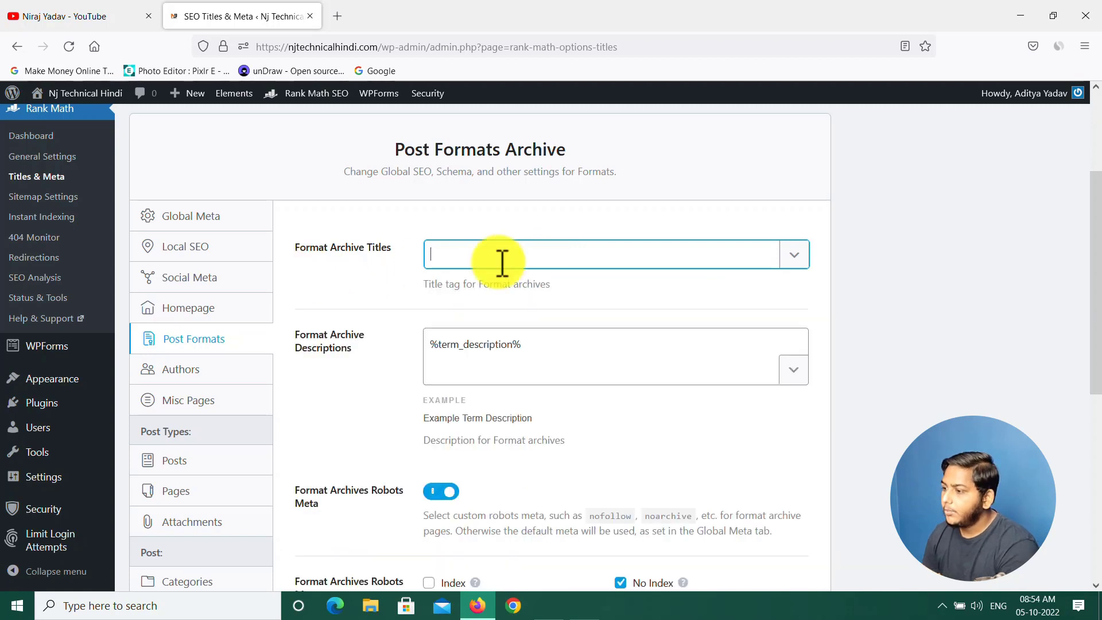
{"action": "left_click", "coordinate": [795, 258]}
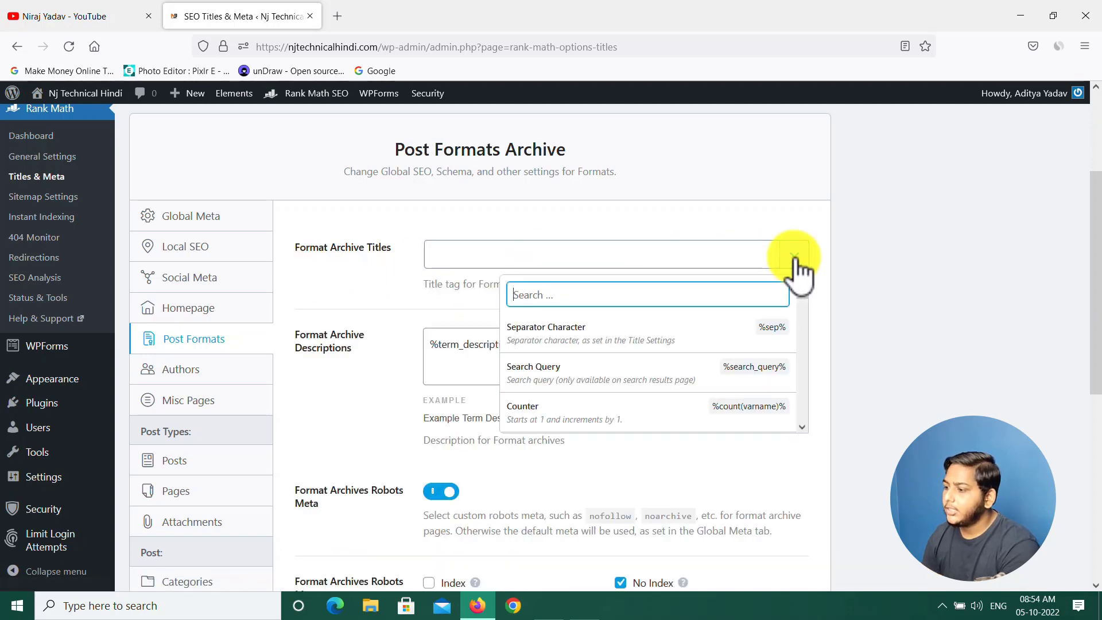
{"action": "left_click", "coordinate": [803, 429]}
{"action": "left_click", "coordinate": [803, 428]}
{"action": "left_click", "coordinate": [802, 428]}
{"action": "left_click", "coordinate": [803, 429]}
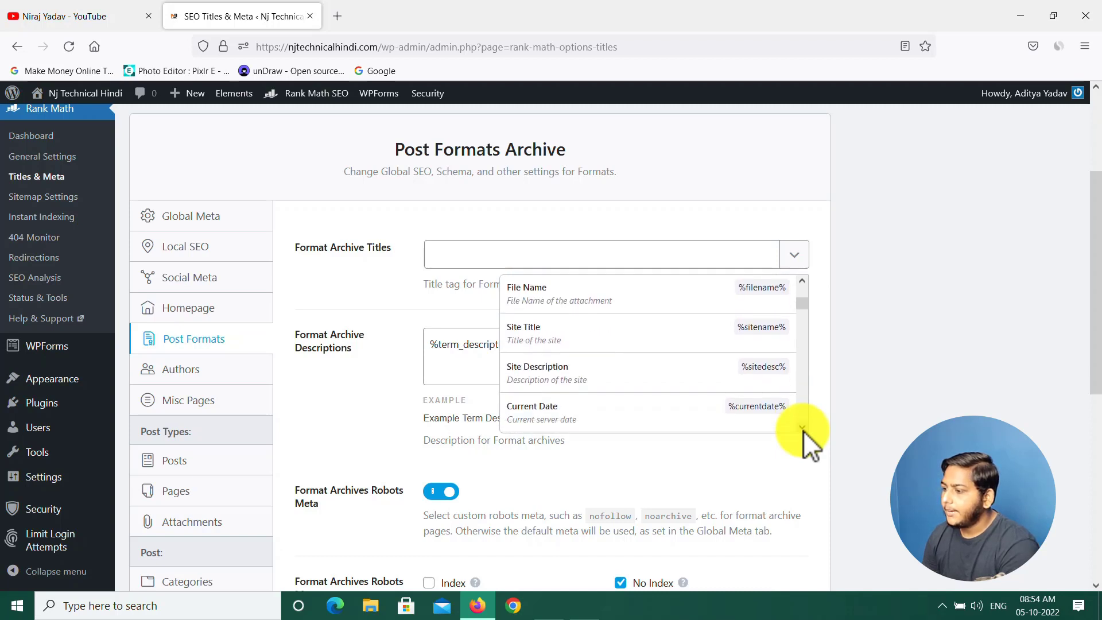
{"action": "left_click", "coordinate": [802, 429]}
{"action": "left_click", "coordinate": [803, 428]}
{"action": "left_click", "coordinate": [803, 428]}
{"action": "left_click", "coordinate": [803, 429]}
{"action": "left_click", "coordinate": [803, 428]}
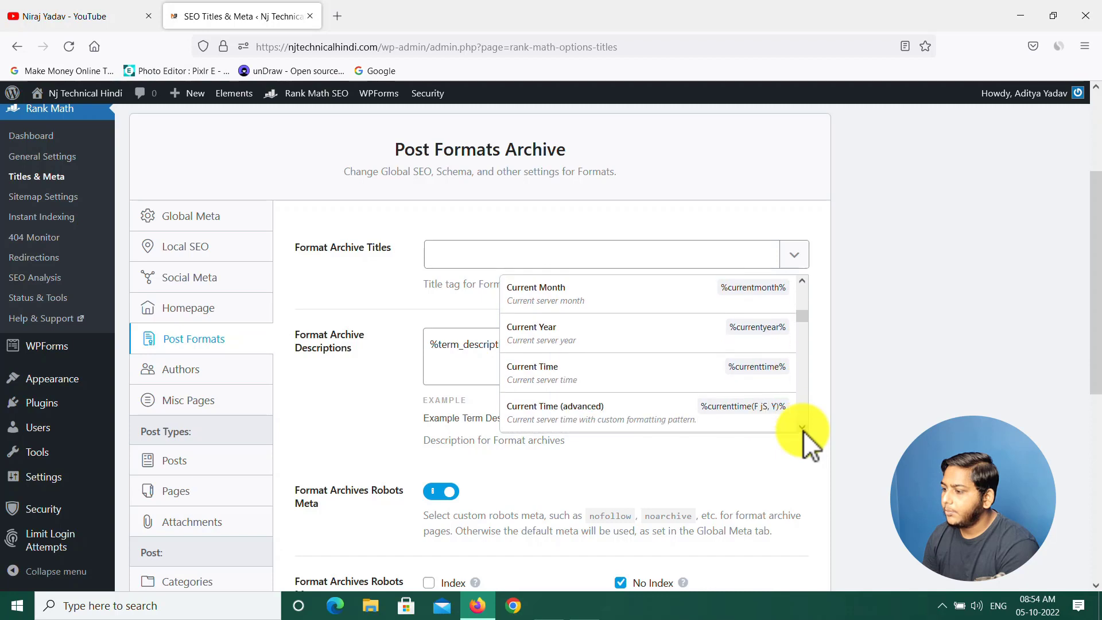
{"action": "left_click", "coordinate": [803, 428]}
{"action": "left_click", "coordinate": [803, 428]}
{"action": "left_click", "coordinate": [803, 429]}
{"action": "left_click", "coordinate": [803, 428]}
{"action": "left_click", "coordinate": [803, 429]}
{"action": "left_click", "coordinate": [803, 428]}
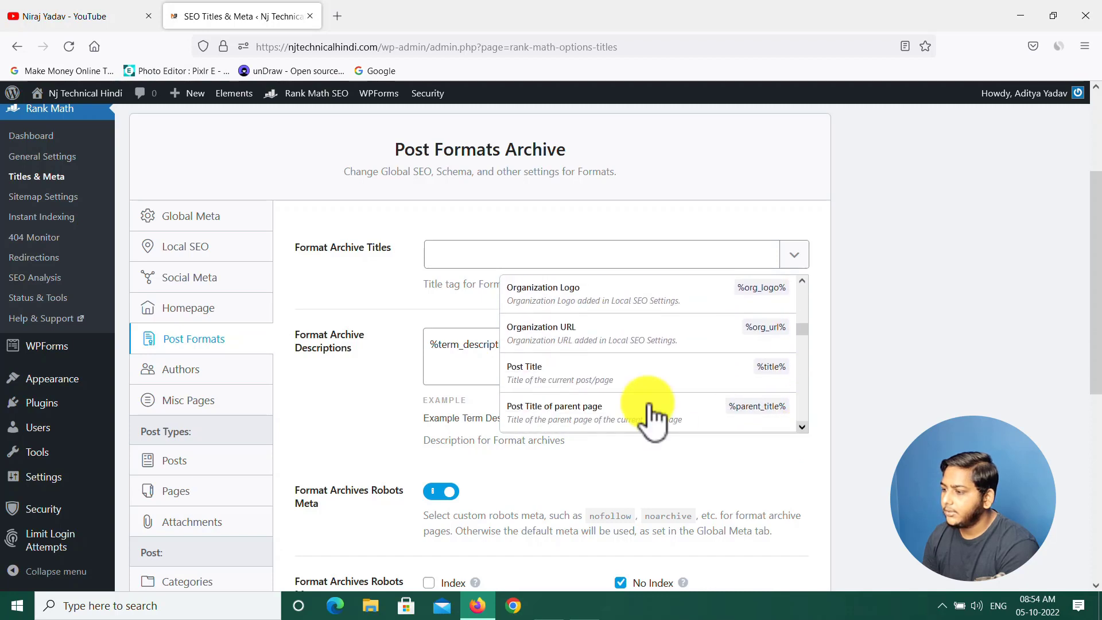
{"action": "left_click", "coordinate": [517, 373]}
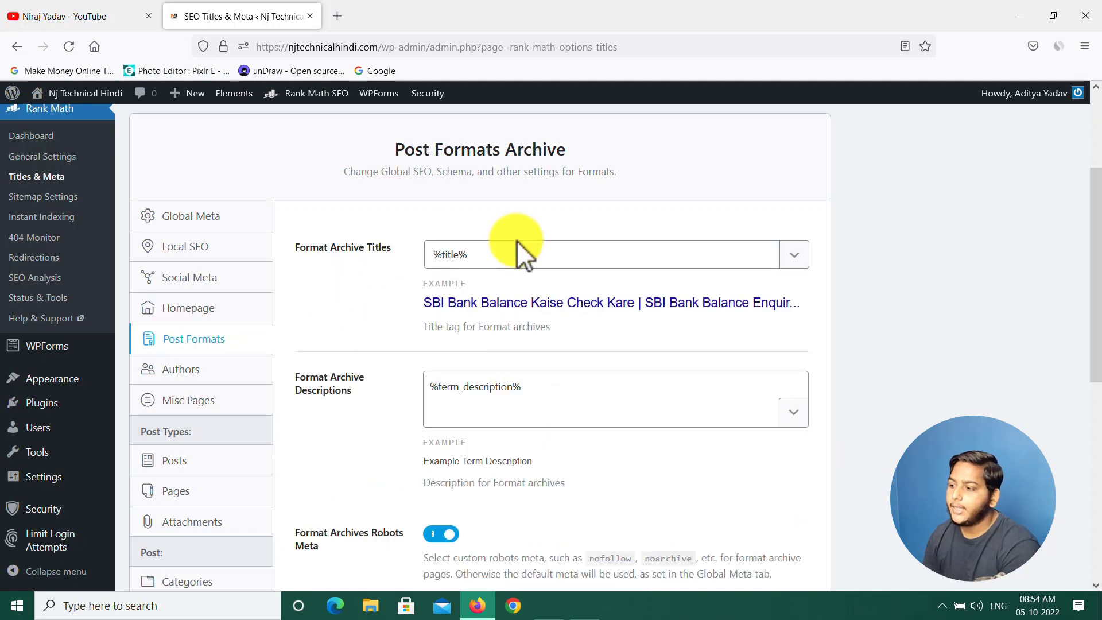
Review the format archive description and robots meta options, and save the Post Formats settings
{"action": "left_click", "coordinate": [432, 413]}
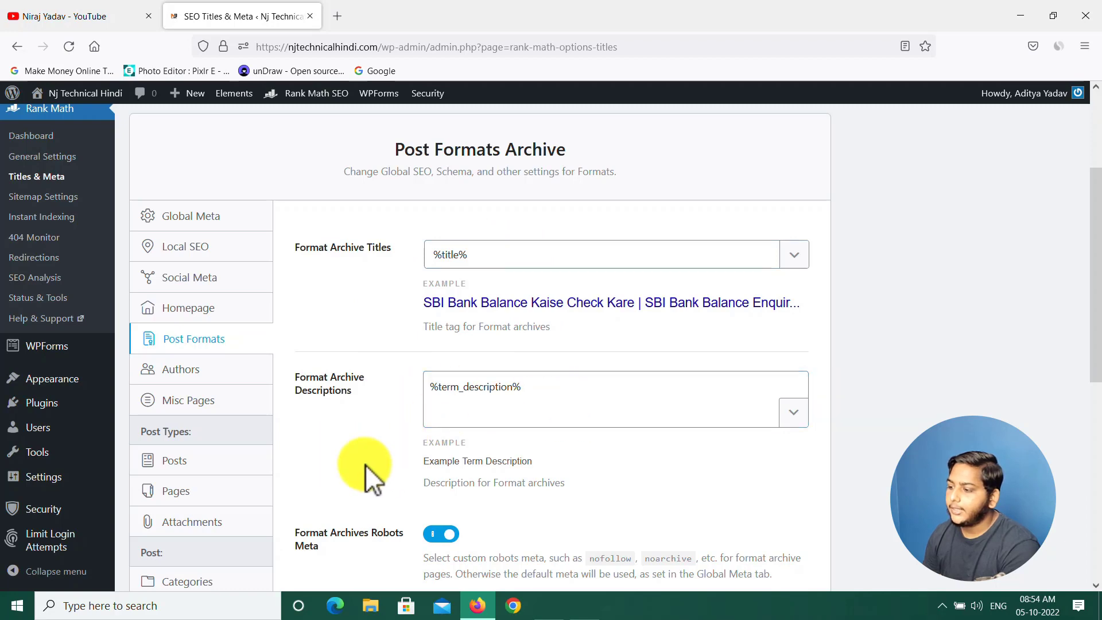
{"action": "scroll", "coordinate": [571, 497], "scroll_direction": "down", "scroll_amount": 3}
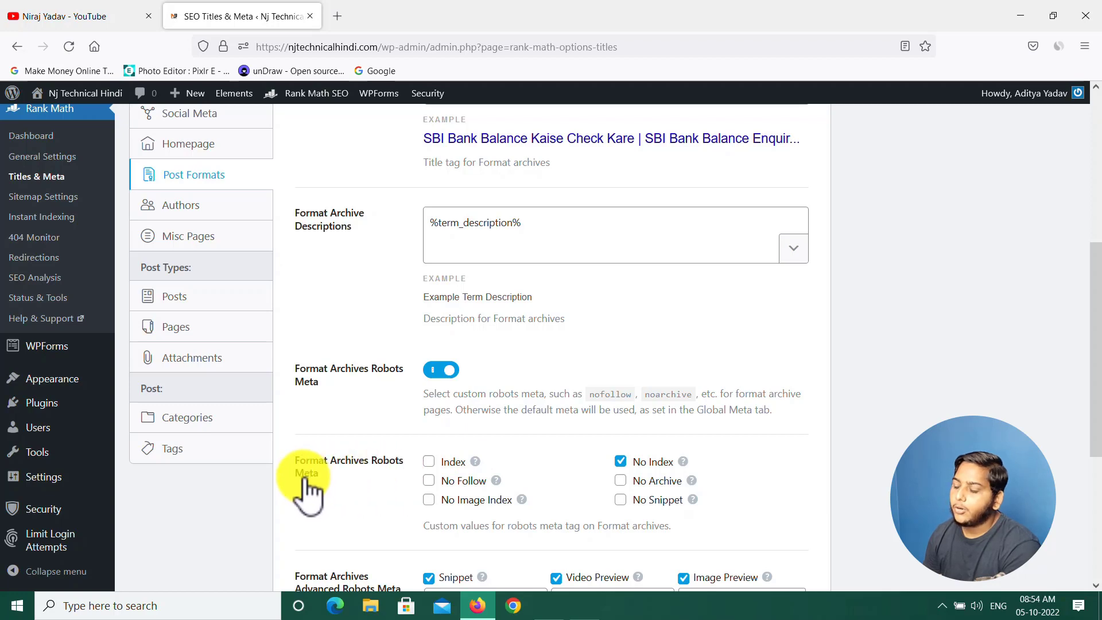
{"action": "scroll", "coordinate": [351, 485], "scroll_direction": "down", "scroll_amount": 5}
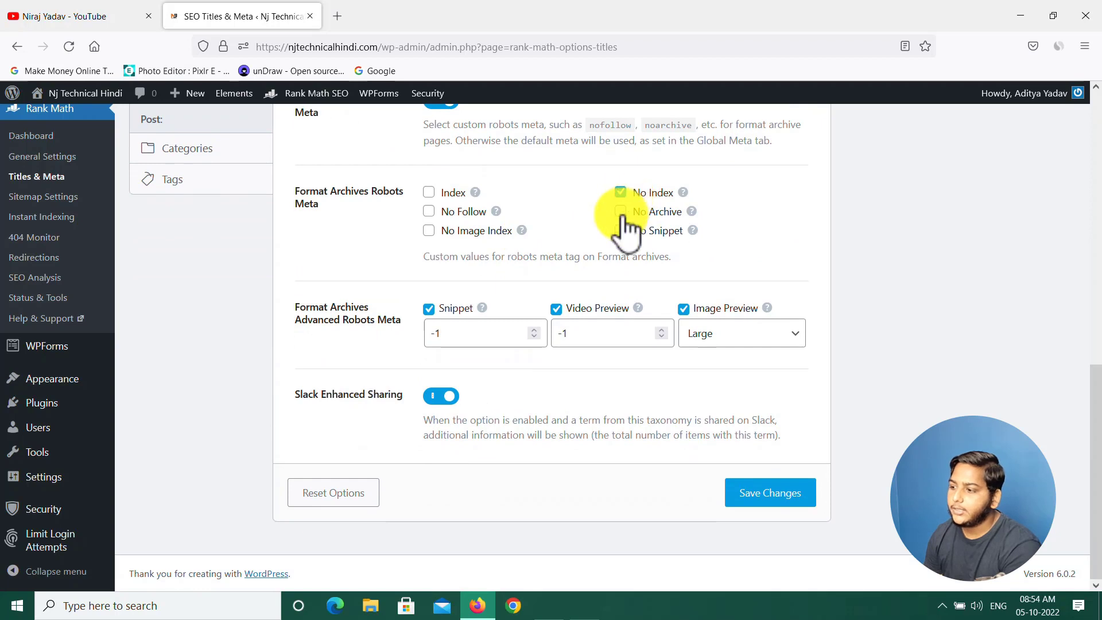
{"action": "left_click", "coordinate": [773, 498]}
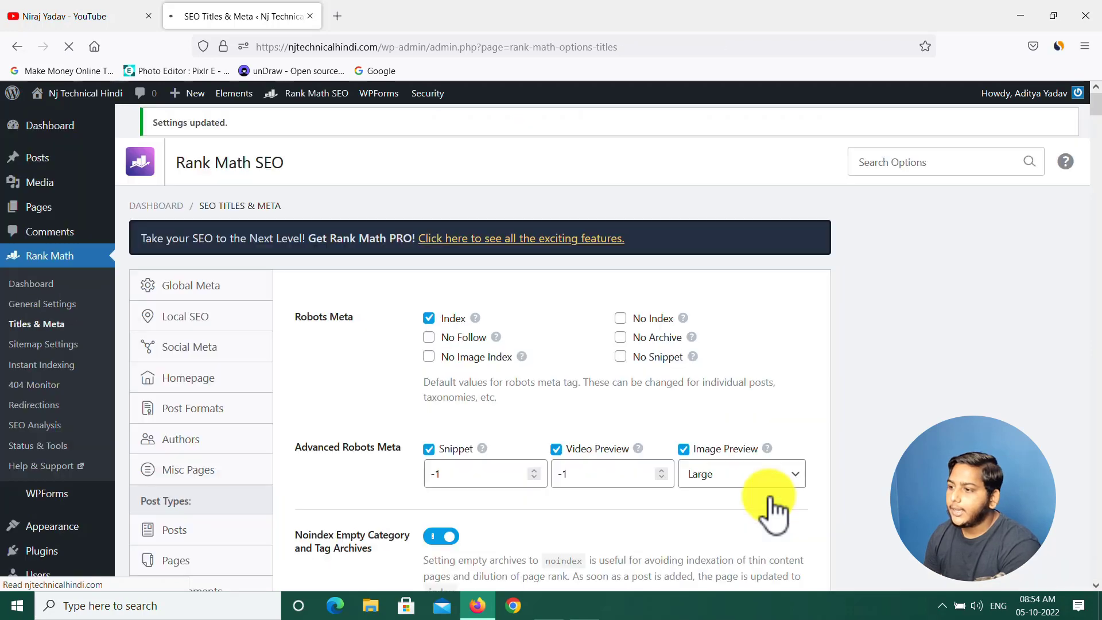
In the Posts section under Post Types, replace the Single Post Title template with the Post Title variable %title%
{"action": "scroll", "coordinate": [287, 385], "scroll_direction": "down", "scroll_amount": 3}
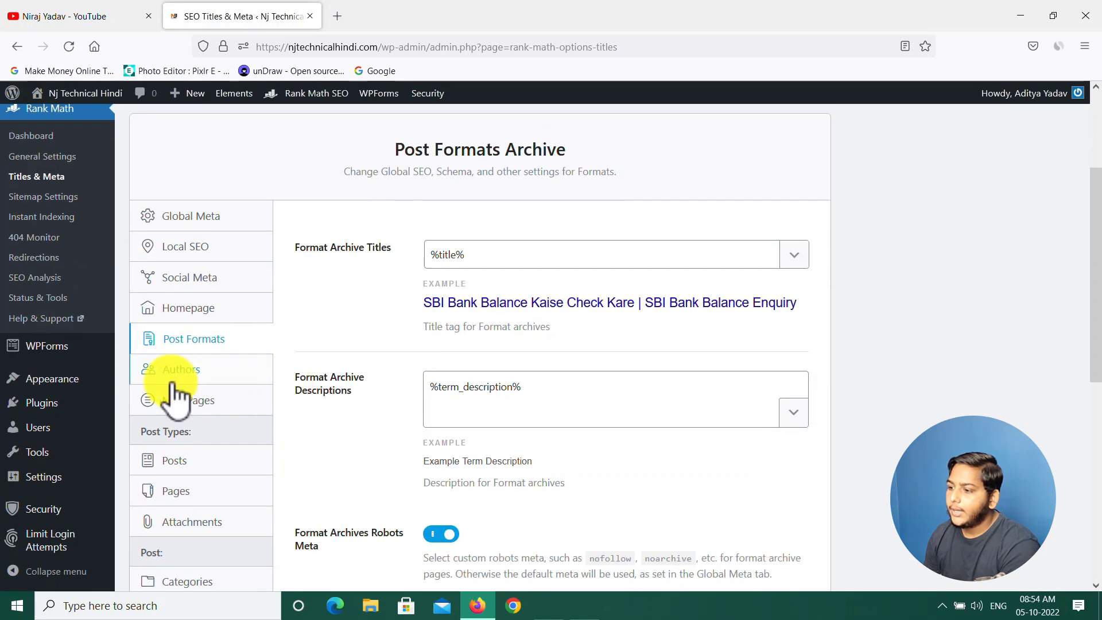
{"action": "scroll", "coordinate": [209, 422], "scroll_direction": "down", "scroll_amount": 3}
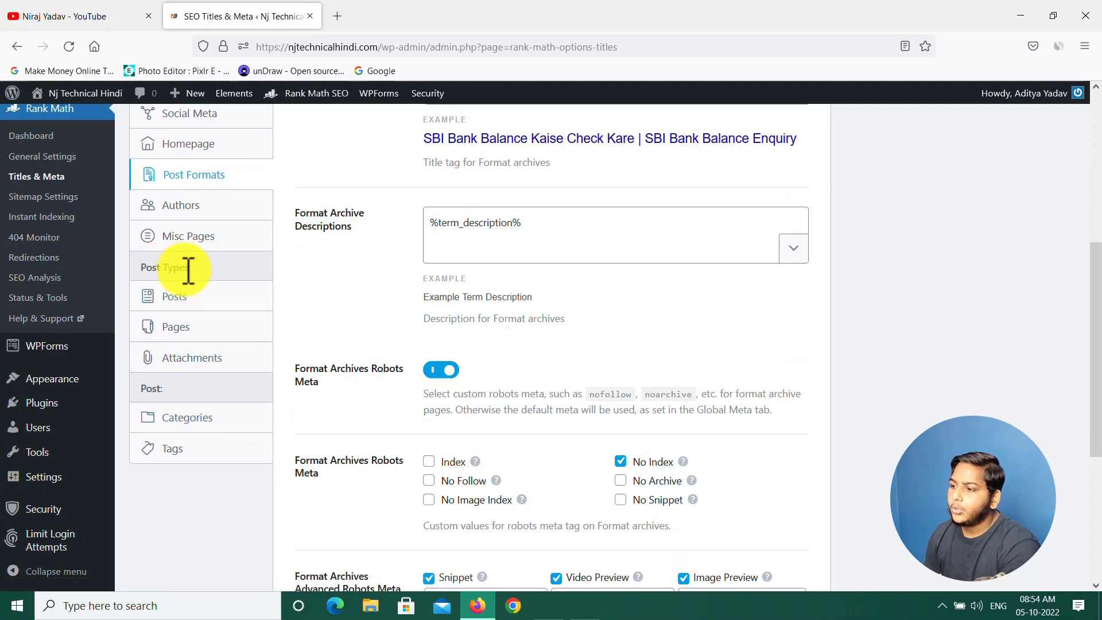
{"action": "left_click", "coordinate": [176, 299]}
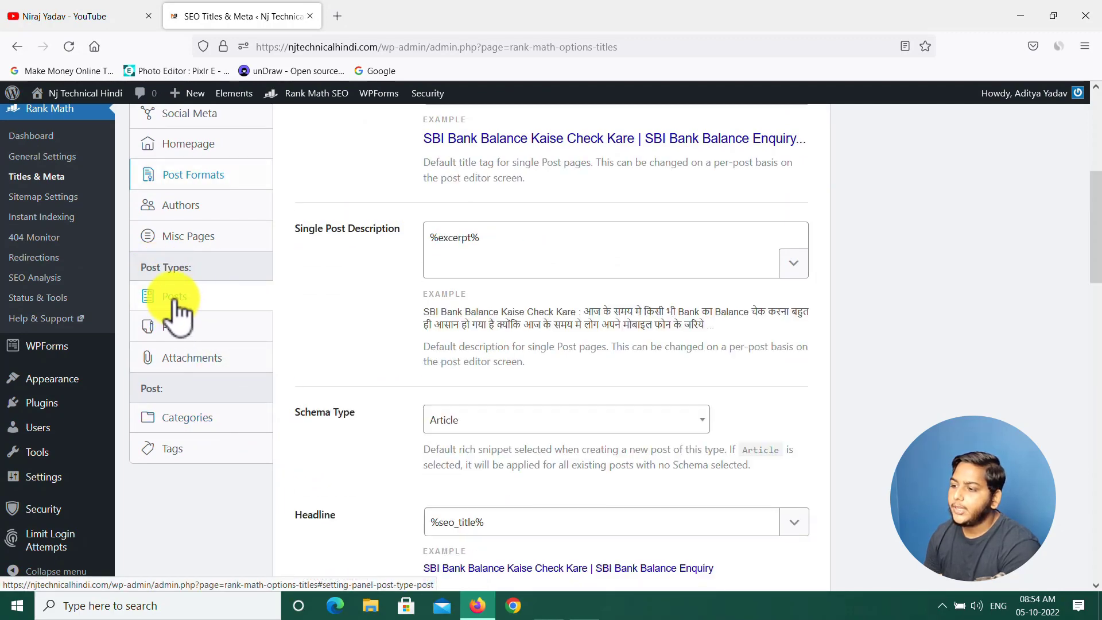
{"action": "scroll", "coordinate": [509, 405], "scroll_direction": "up", "scroll_amount": 5}
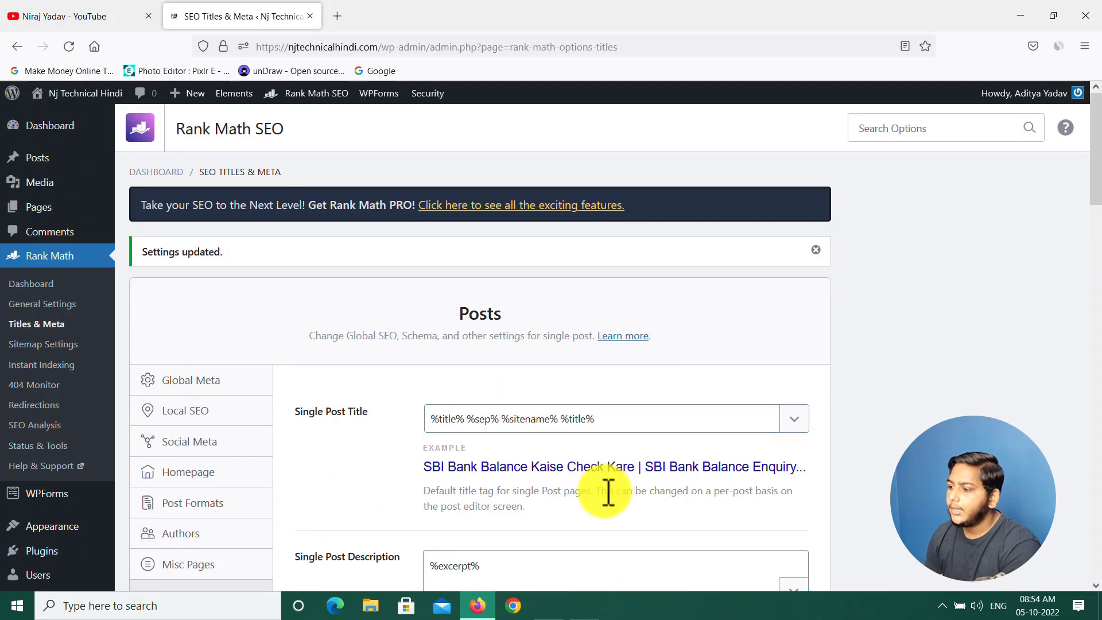
{"action": "scroll", "coordinate": [456, 457], "scroll_direction": "down", "scroll_amount": 3}
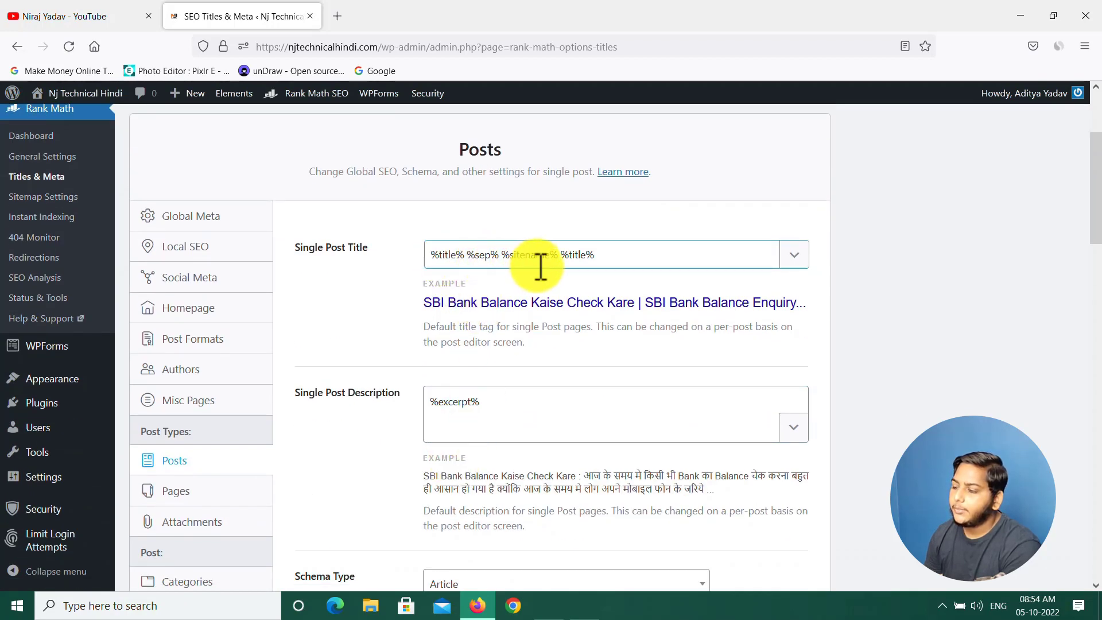
{"action": "left_click", "coordinate": [652, 254]}
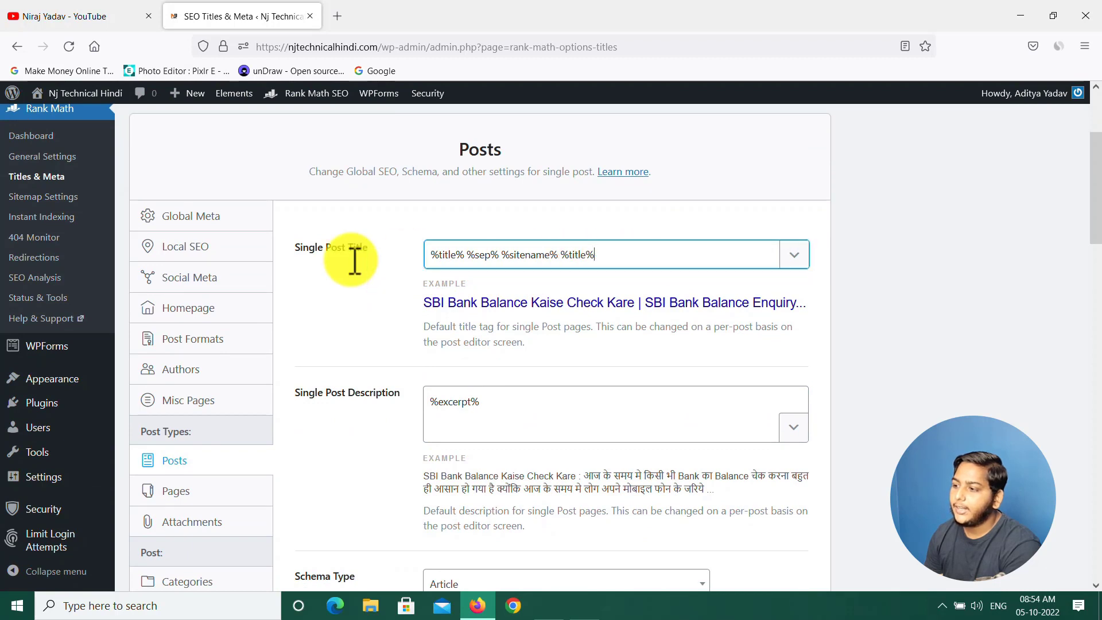
{"action": "key", "text": "ctrl+a"}
{"action": "key", "text": "BackSpace"}
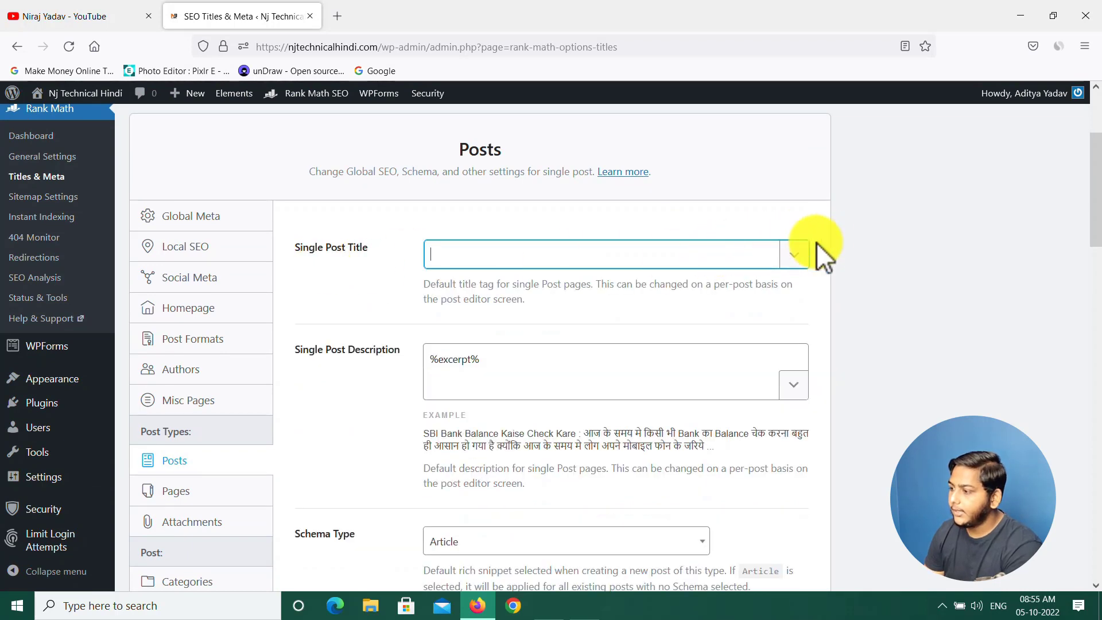
{"action": "left_click", "coordinate": [797, 260]}
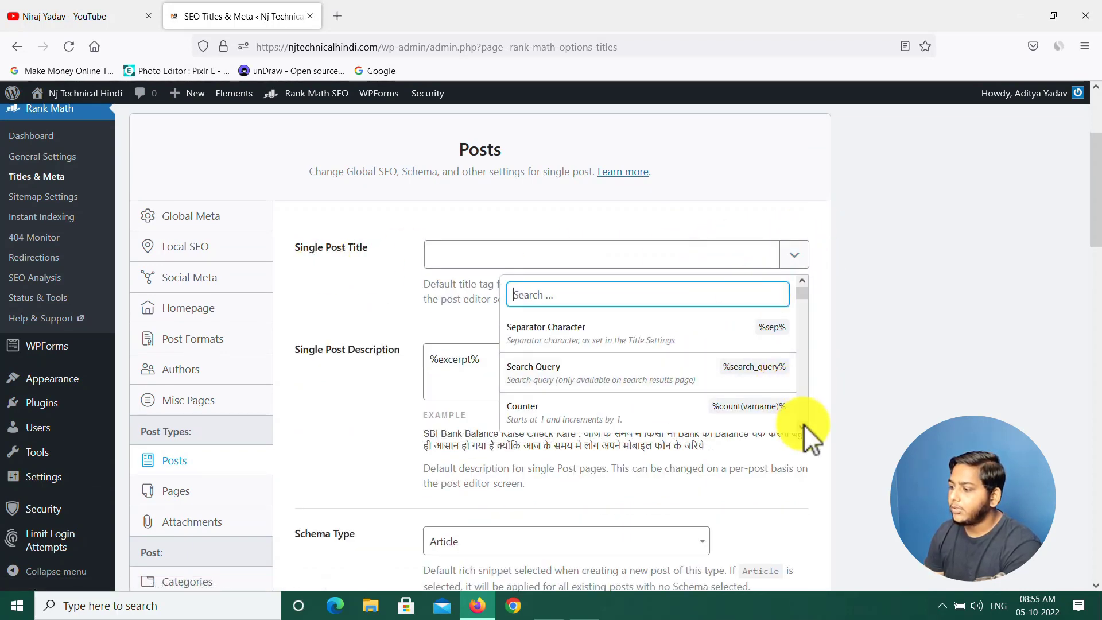
{"action": "scroll", "coordinate": [804, 425], "scroll_direction": "down", "scroll_amount": 3}
{"action": "scroll", "coordinate": [804, 425], "scroll_direction": "down", "scroll_amount": 5}
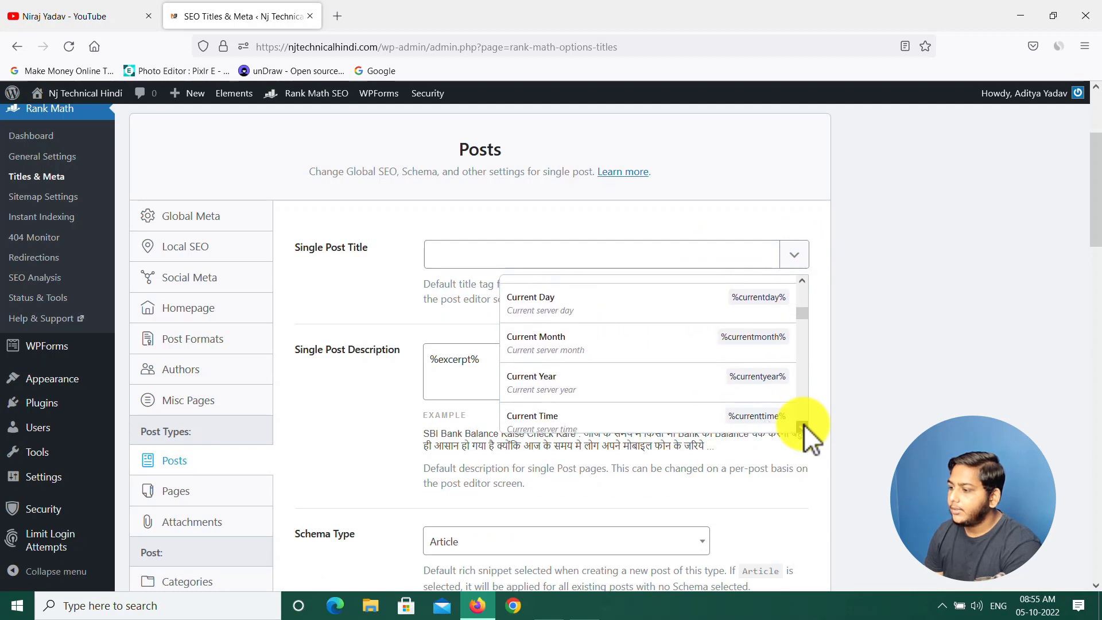
{"action": "scroll", "coordinate": [804, 425], "scroll_direction": "down", "scroll_amount": 4}
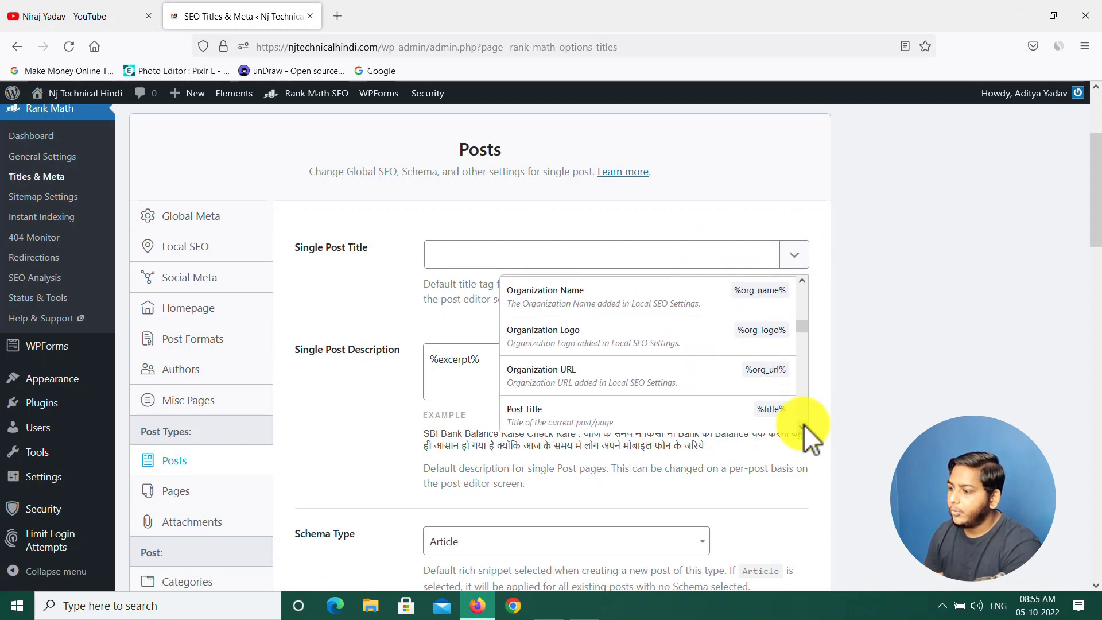
{"action": "left_click", "coordinate": [546, 330]}
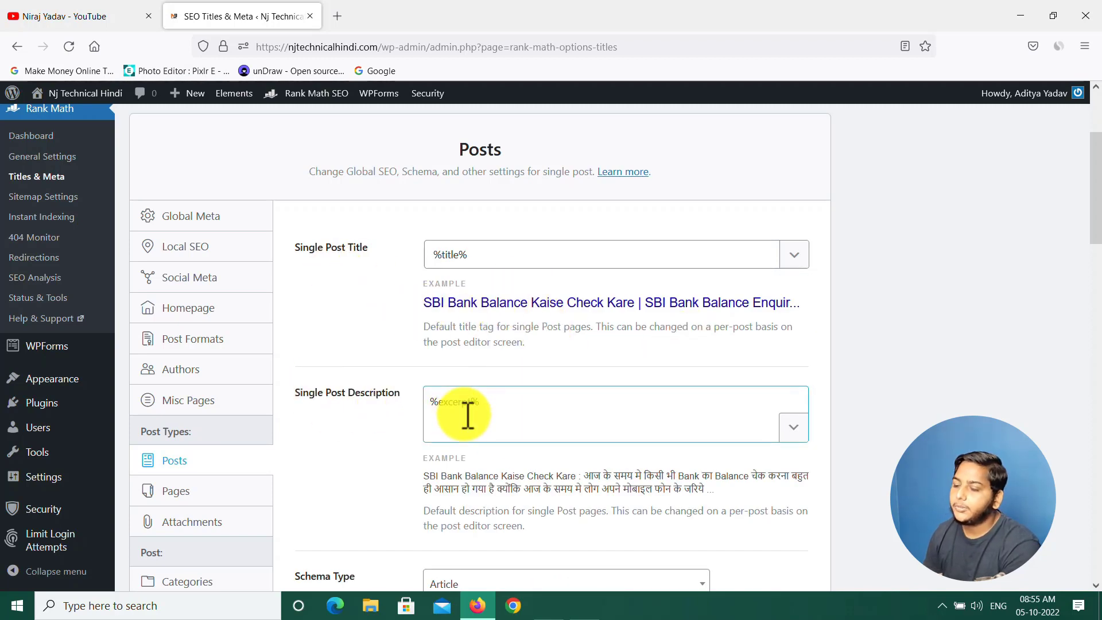
Review the remaining Posts options, from the single post description and schema type through bulk editing and custom fields, and save the settings
{"action": "scroll", "coordinate": [463, 416], "scroll_direction": "down", "scroll_amount": 3}
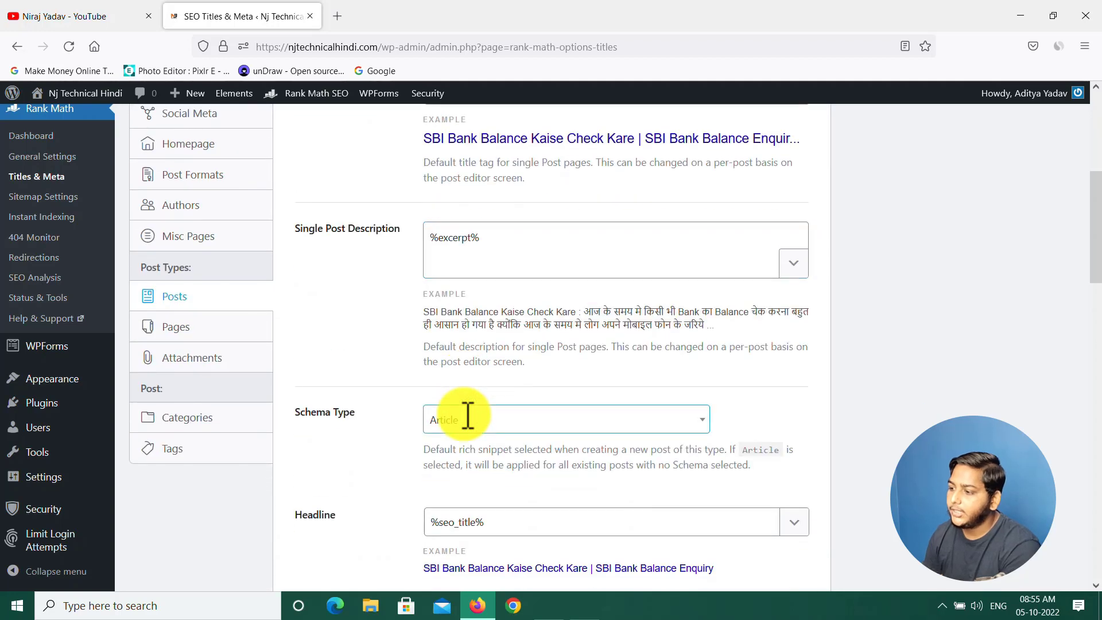
{"action": "scroll", "coordinate": [517, 445], "scroll_direction": "down", "scroll_amount": 6}
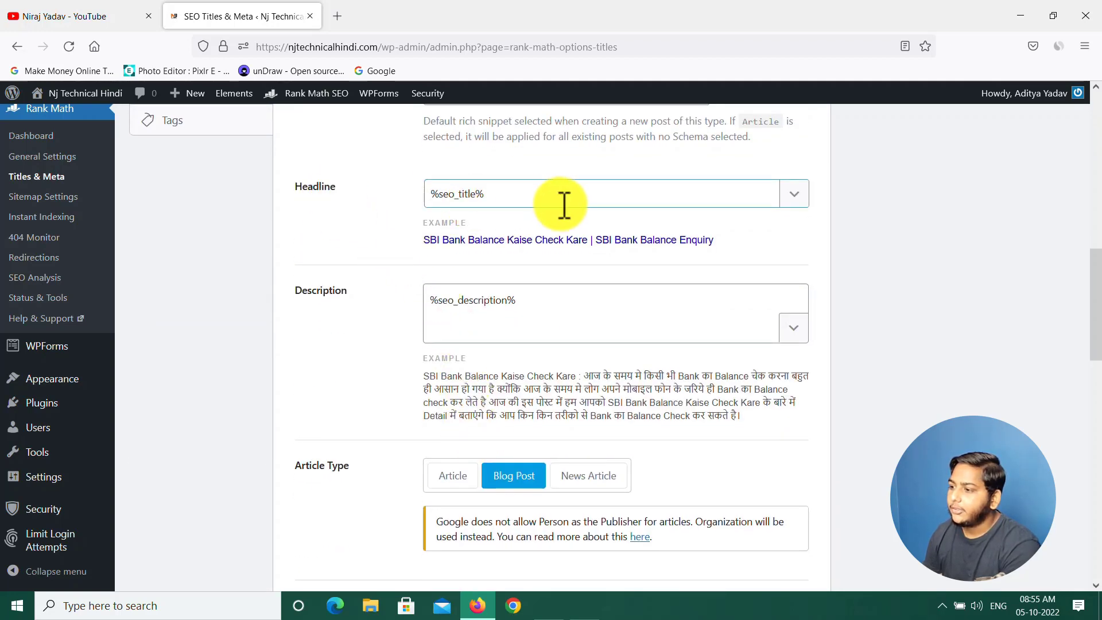
{"action": "scroll", "coordinate": [397, 425], "scroll_direction": "down", "scroll_amount": 3}
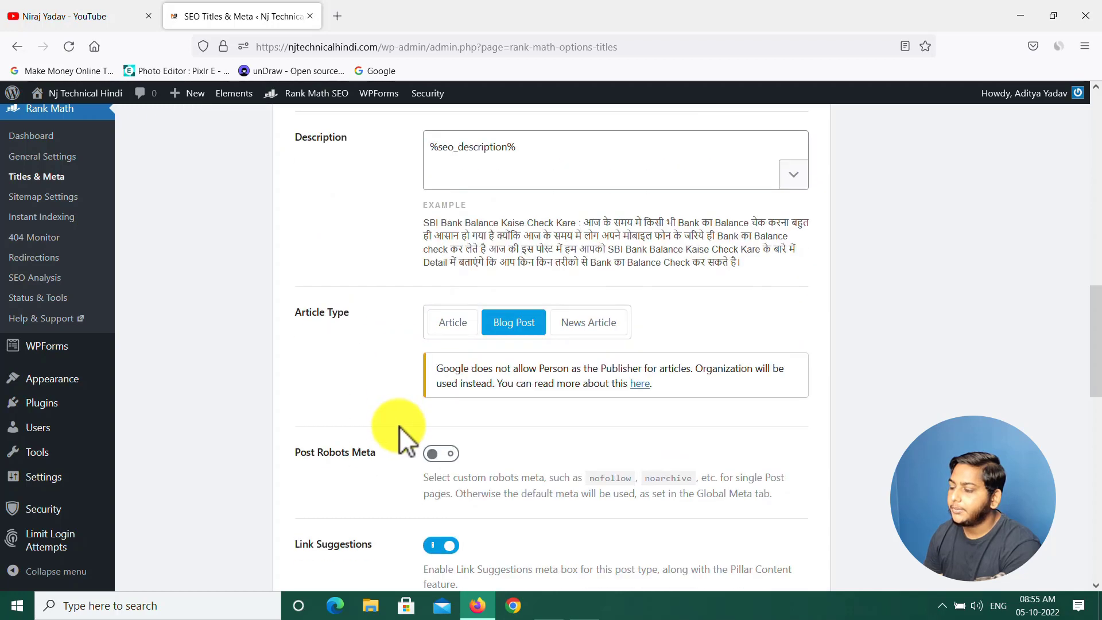
{"action": "scroll", "coordinate": [517, 392], "scroll_direction": "down", "scroll_amount": 2}
{"action": "scroll", "coordinate": [517, 445], "scroll_direction": "down", "scroll_amount": 1}
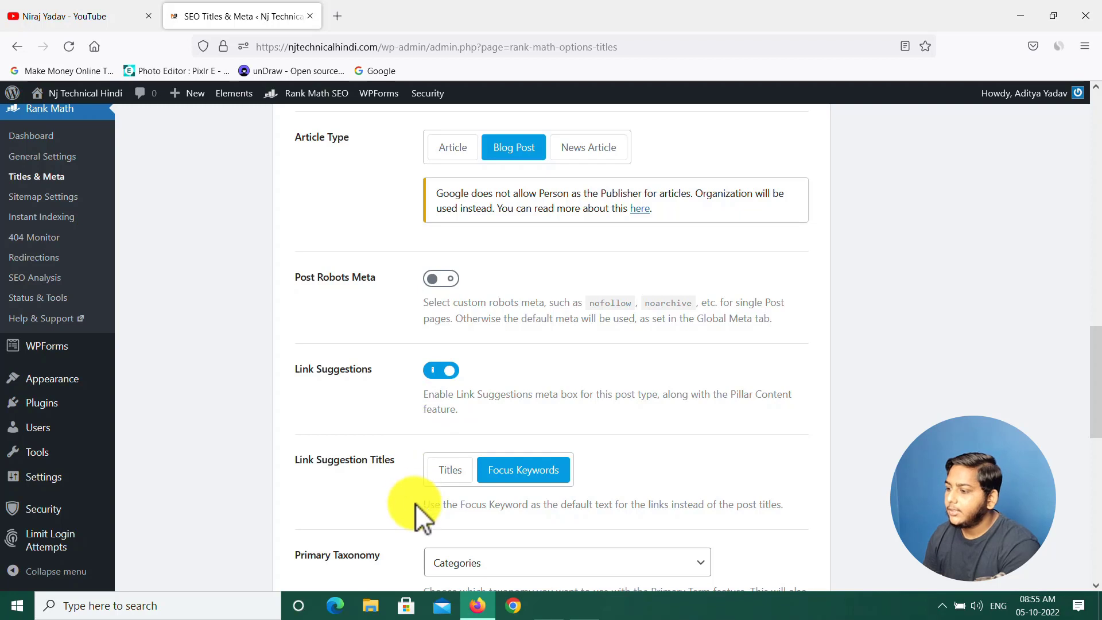
{"action": "scroll", "coordinate": [415, 504], "scroll_direction": "down", "scroll_amount": 3}
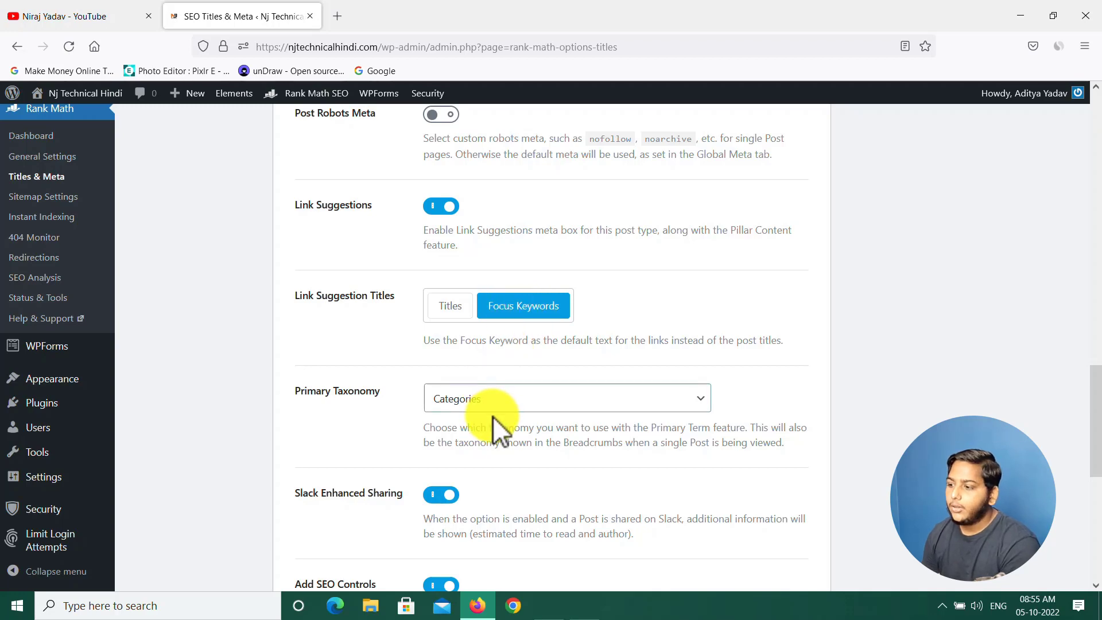
{"action": "scroll", "coordinate": [493, 415], "scroll_direction": "down", "scroll_amount": 3}
{"action": "scroll", "coordinate": [494, 418], "scroll_direction": "down", "scroll_amount": 3}
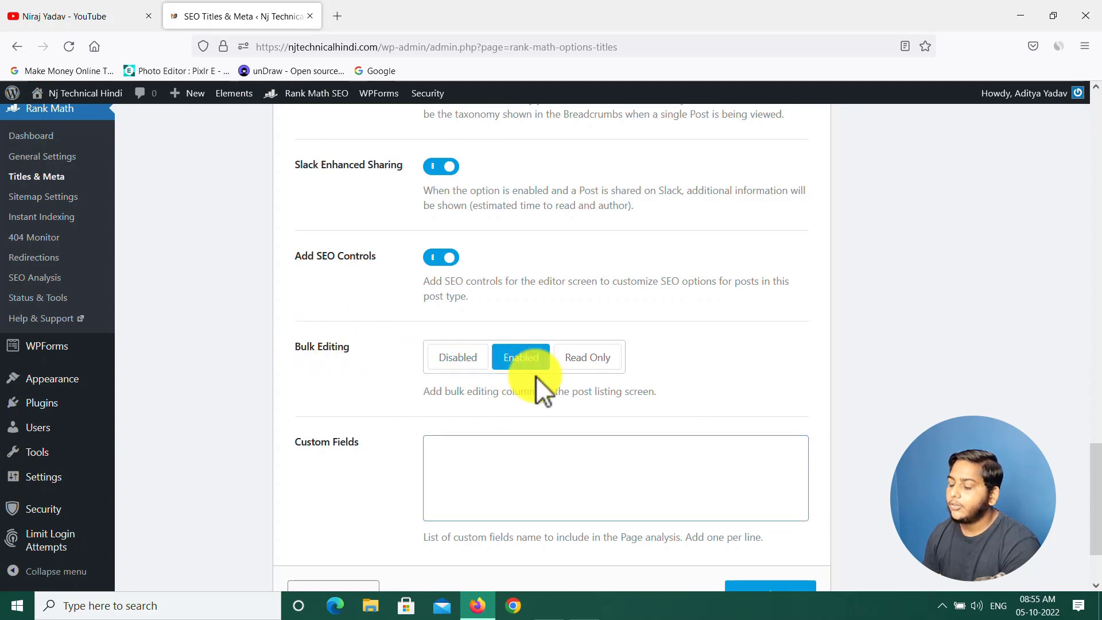
{"action": "scroll", "coordinate": [482, 412], "scroll_direction": "down", "scroll_amount": 2}
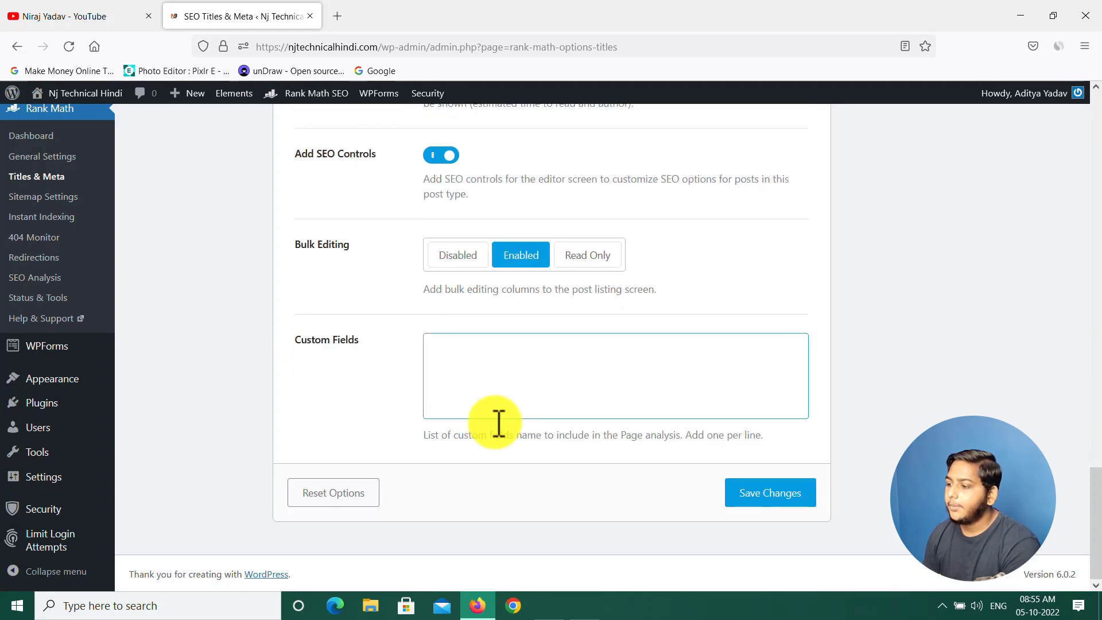
{"action": "left_click", "coordinate": [771, 493]}
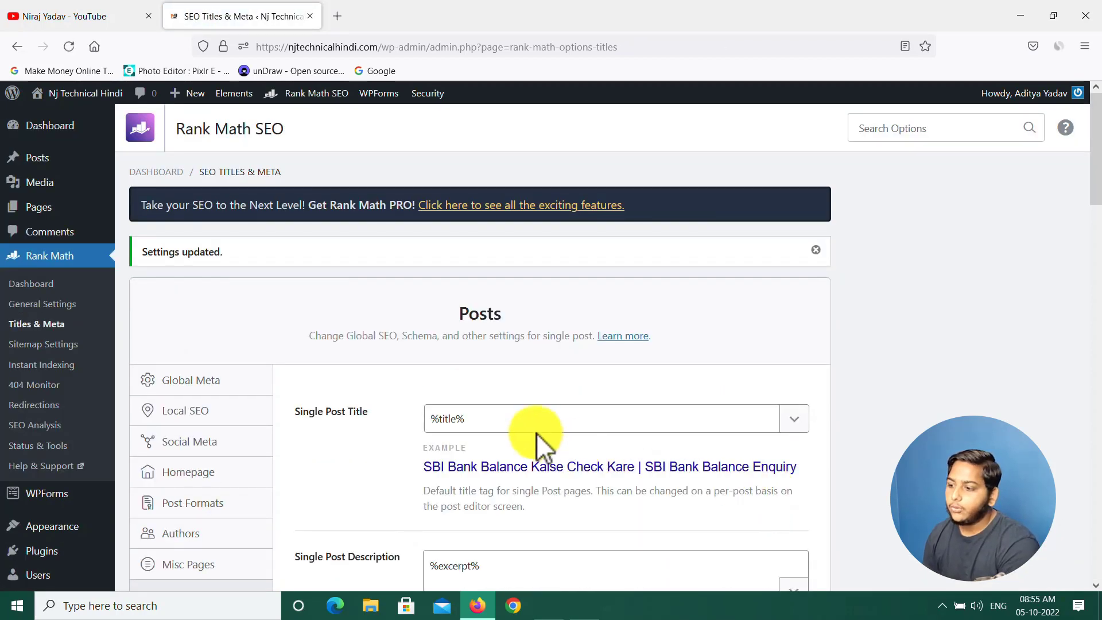
In the Pages section under Post Types, remove %sep% %sitename% from the Single Page Title template, leaving only %title%
{"action": "scroll", "coordinate": [314, 460], "scroll_direction": "down", "scroll_amount": 5}
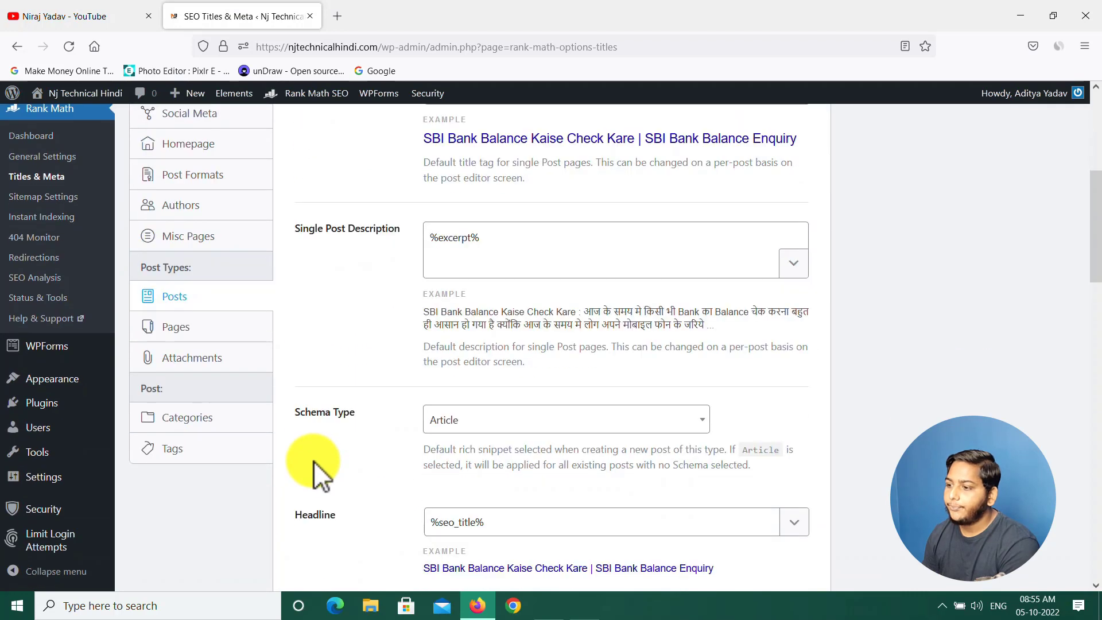
{"action": "left_click", "coordinate": [177, 333]}
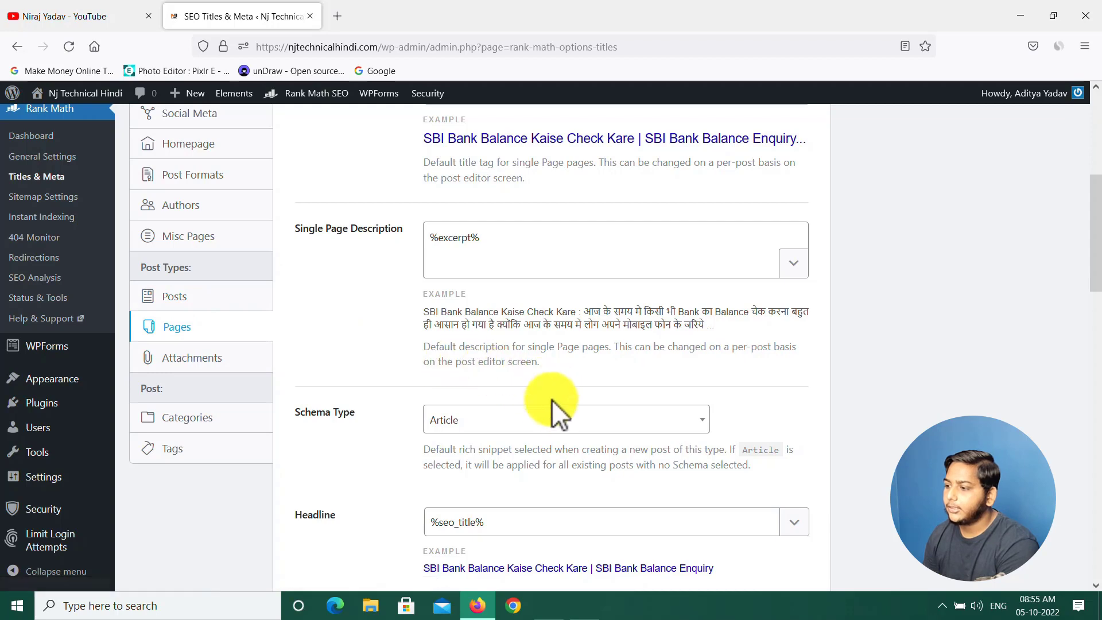
{"action": "scroll", "coordinate": [491, 407], "scroll_direction": "up", "scroll_amount": 4}
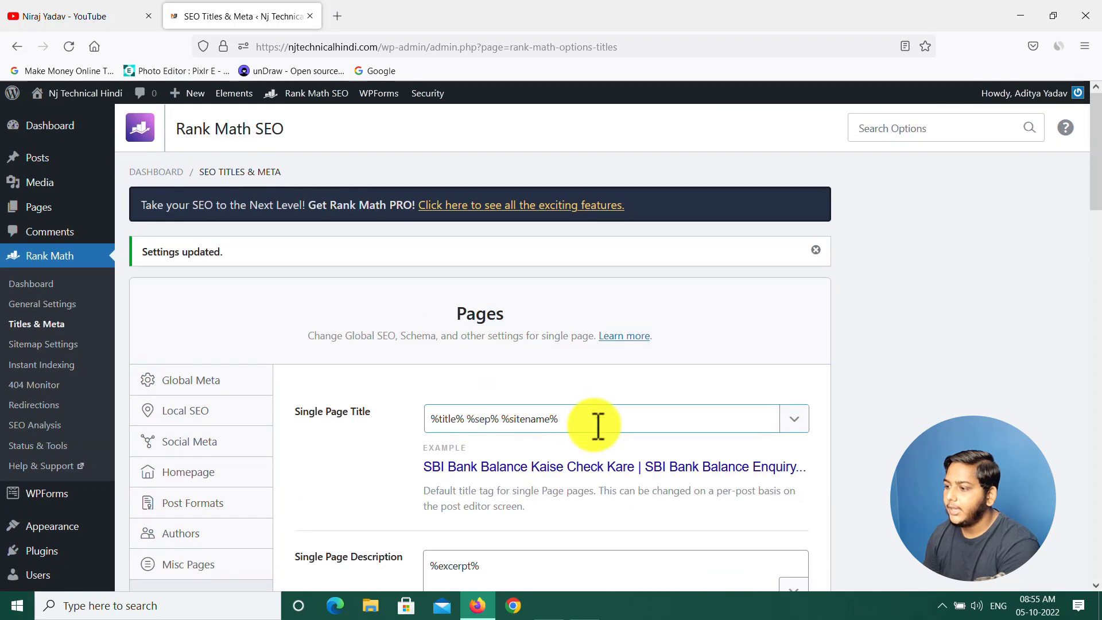
{"action": "scroll", "coordinate": [580, 445], "scroll_direction": "down", "scroll_amount": 2}
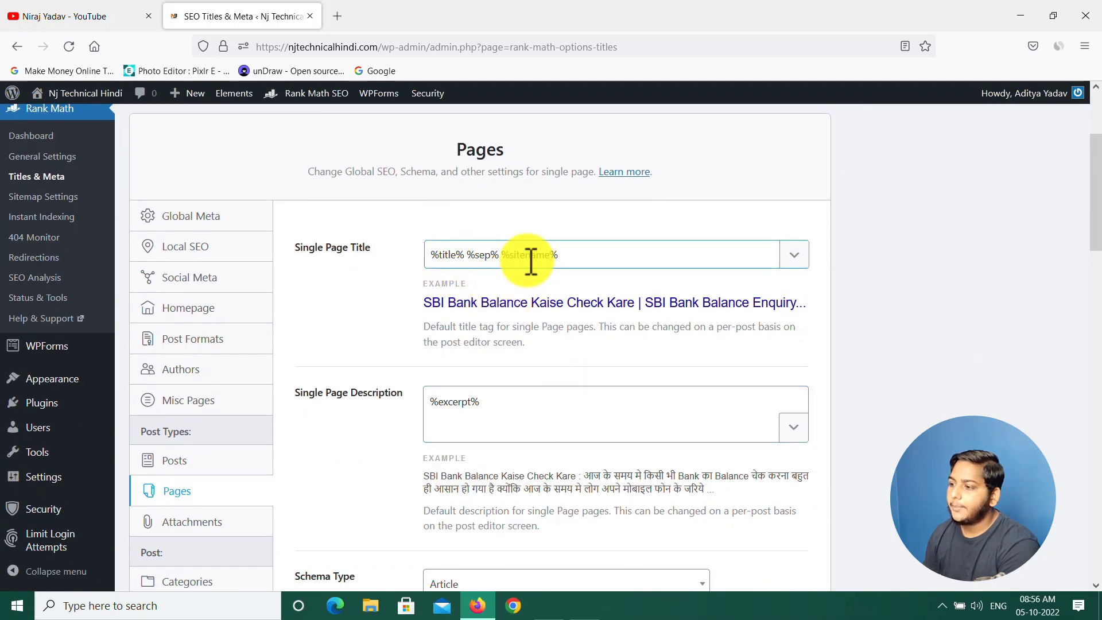
{"action": "left_click_drag", "start_coordinate": [568, 254], "coordinate": [471, 261]}
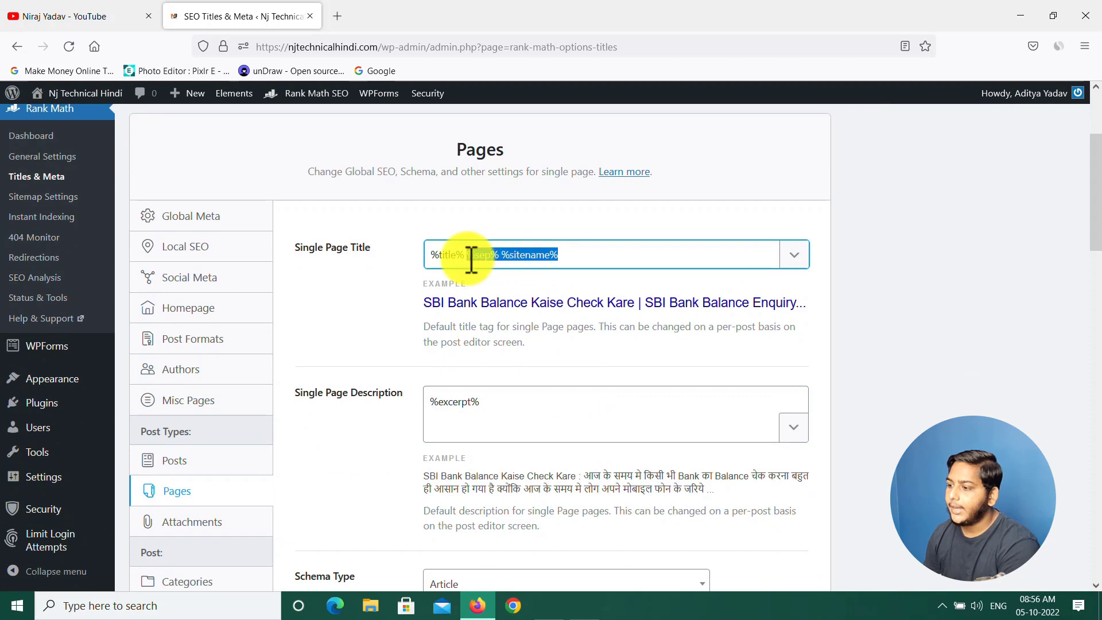
{"action": "key", "text": "BackSpace"}
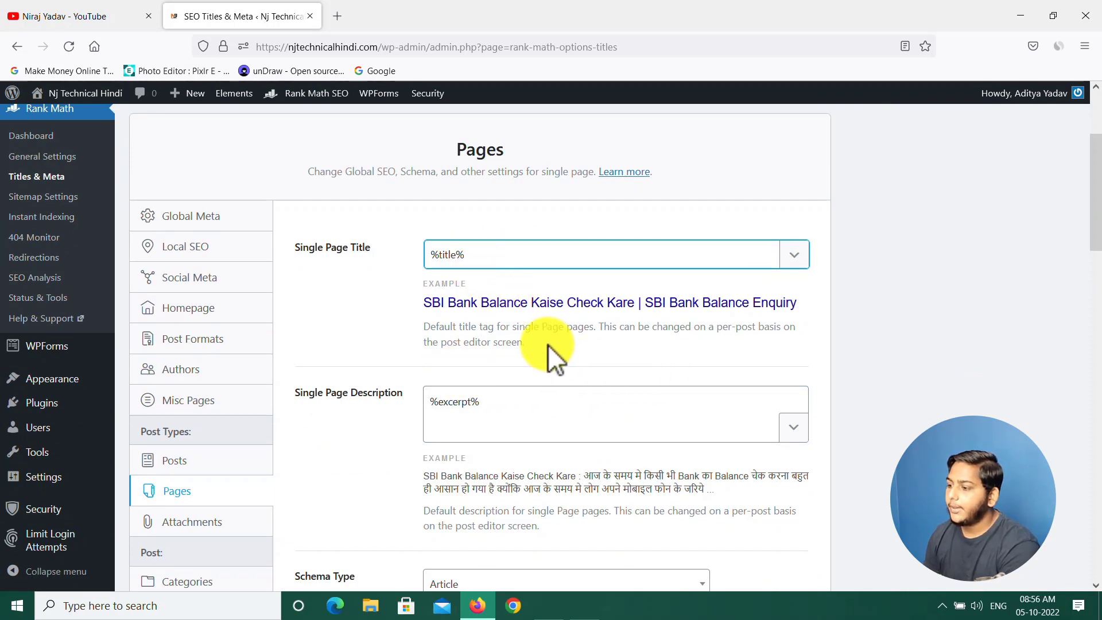
Review the Pages options for article type, robots meta and link suggestions
{"action": "scroll", "coordinate": [549, 344], "scroll_direction": "down", "scroll_amount": 7}
{"action": "scroll", "coordinate": [548, 348], "scroll_direction": "down", "scroll_amount": 7}
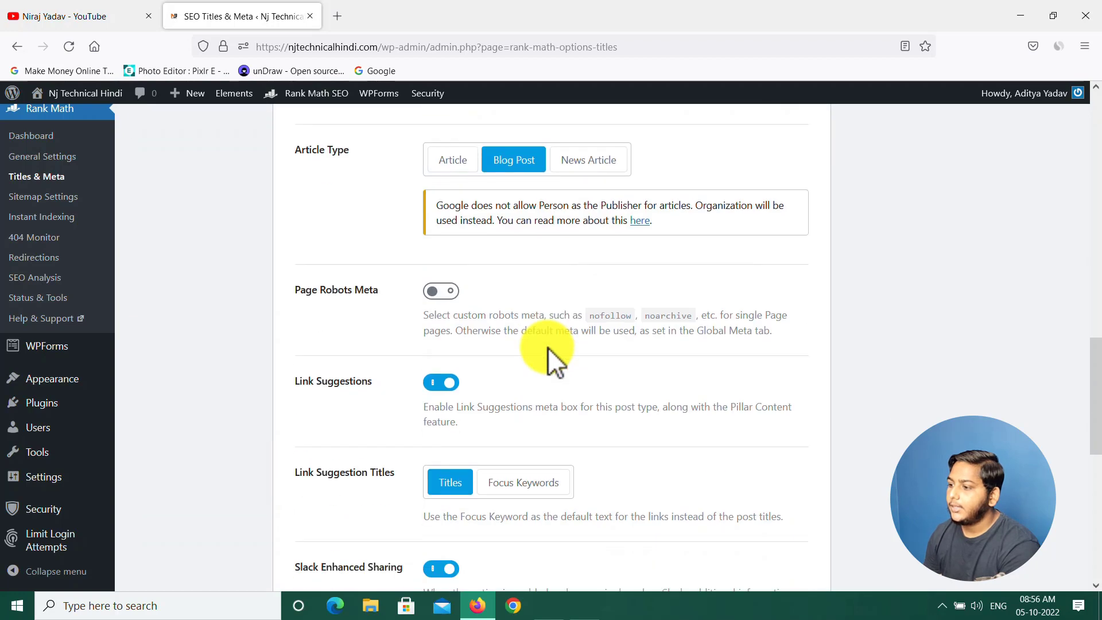